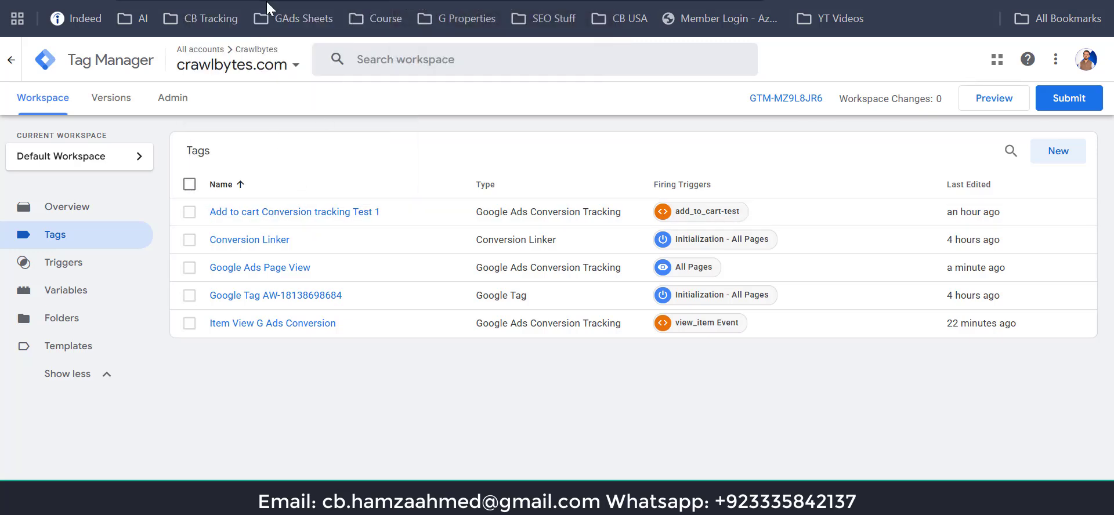
- Start a new tag and set its type to Google Tag from the Google Ads tag types
left_click(1067, 156)
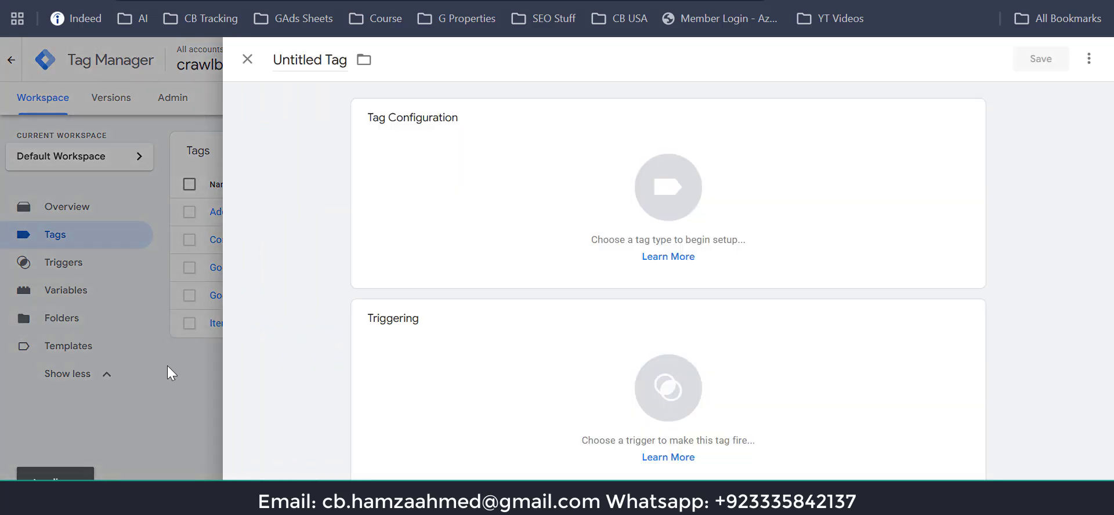
left_click(117, 236)
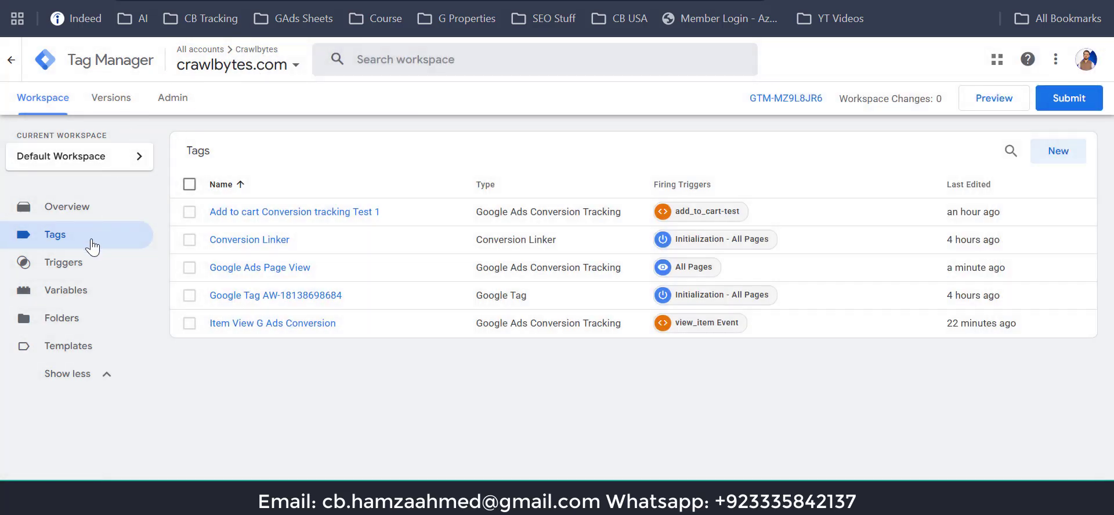
left_click(1060, 159)
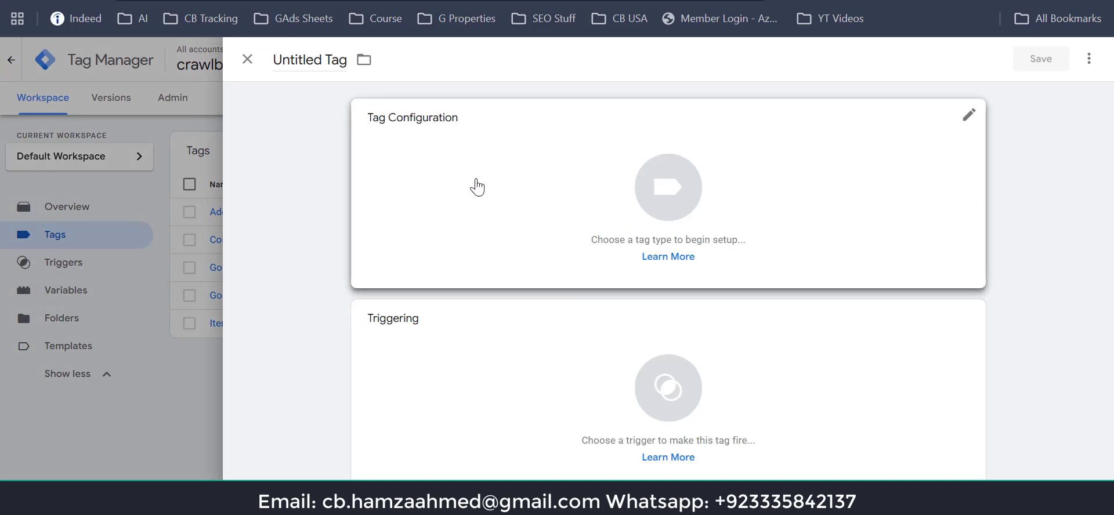
left_click(482, 180)
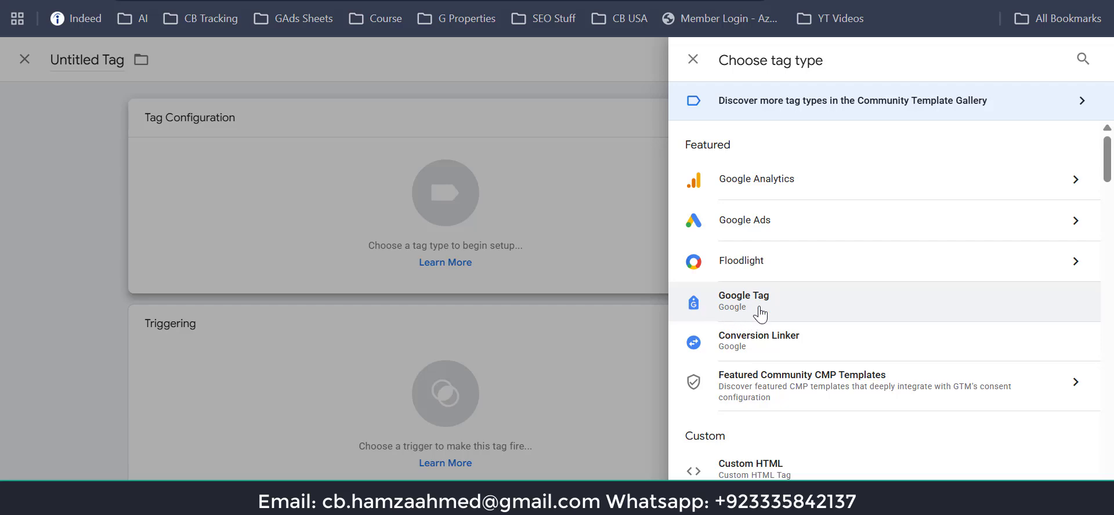
left_click(789, 236)
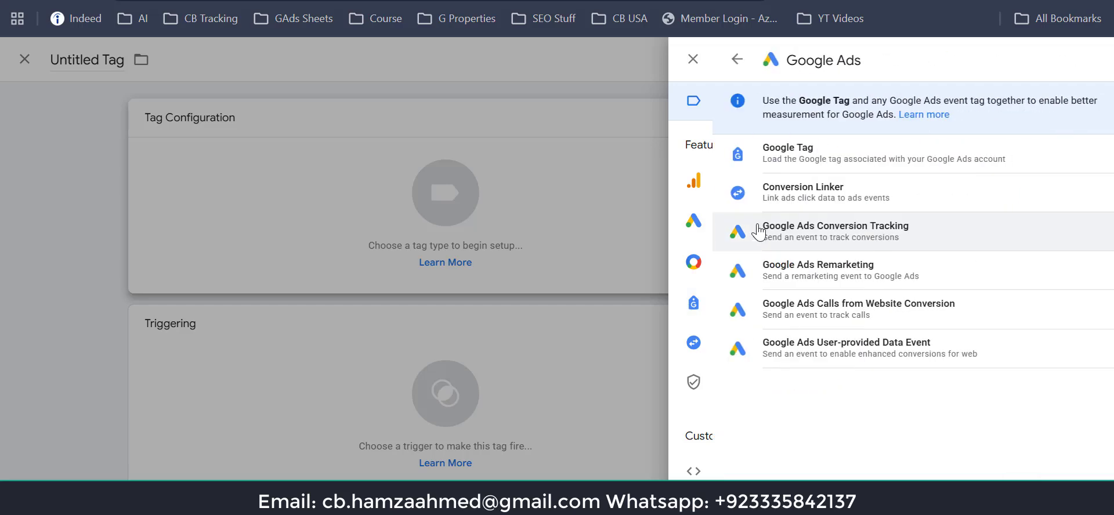
left_click(747, 157)
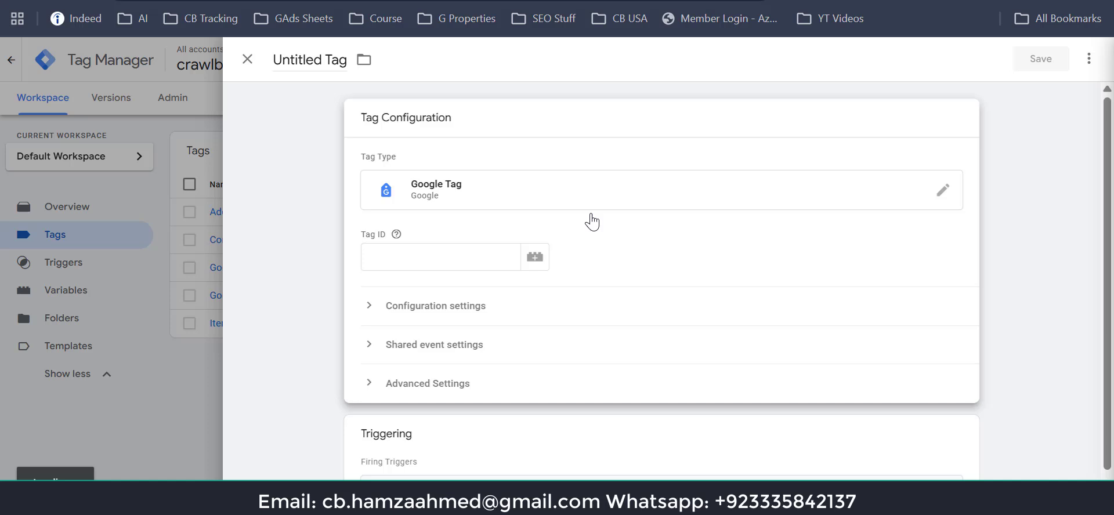
- Copy the AW tag ID from the Google tag's management page in Google Ads and enter it as the new tag's Tag ID in Tag Manager
left_click(447, 262)
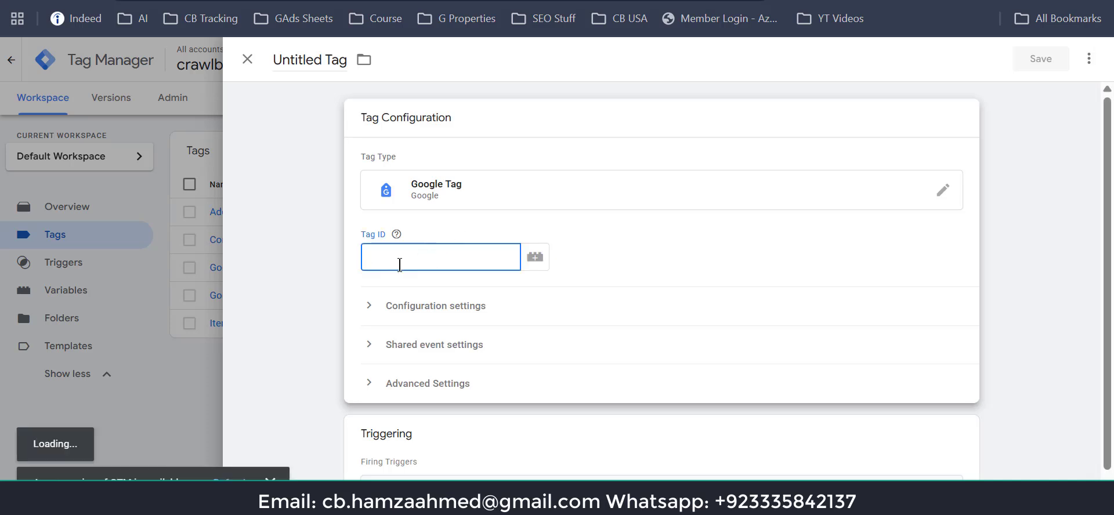
left_click(342, 2)
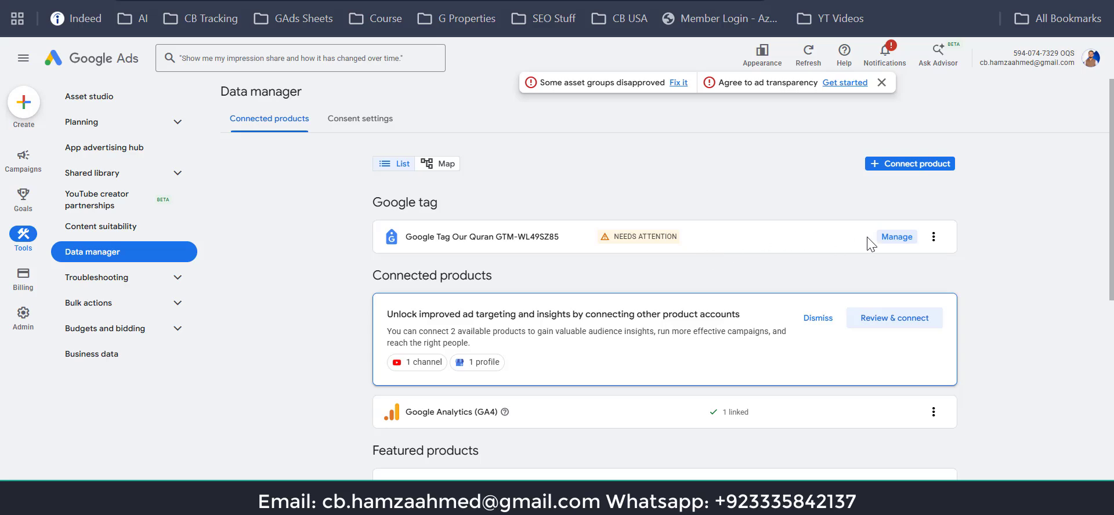
left_click(896, 238)
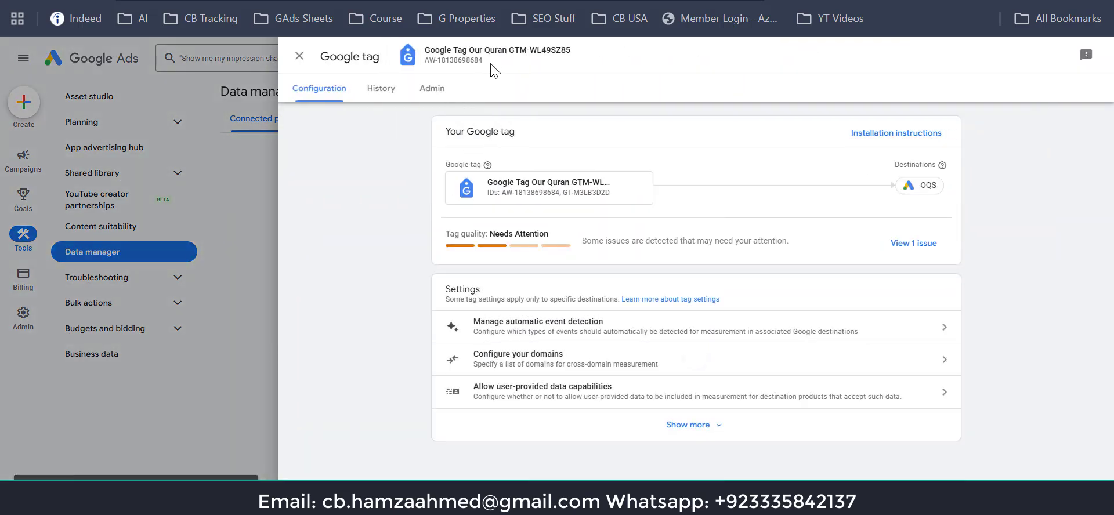
left_click_drag(484, 61, 424, 65)
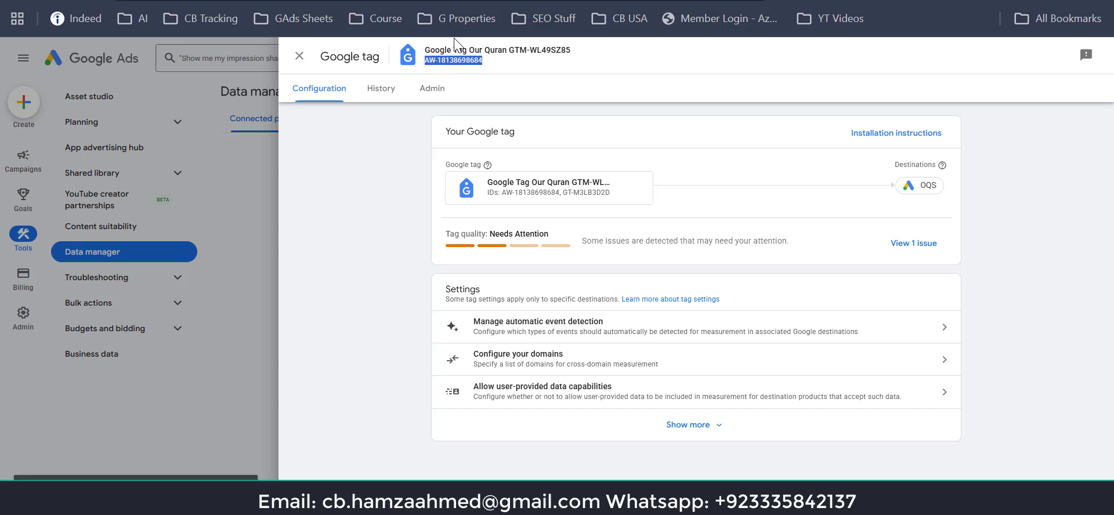
key("ctrl+c")
key("alt+Tab")
left_click(387, 255)
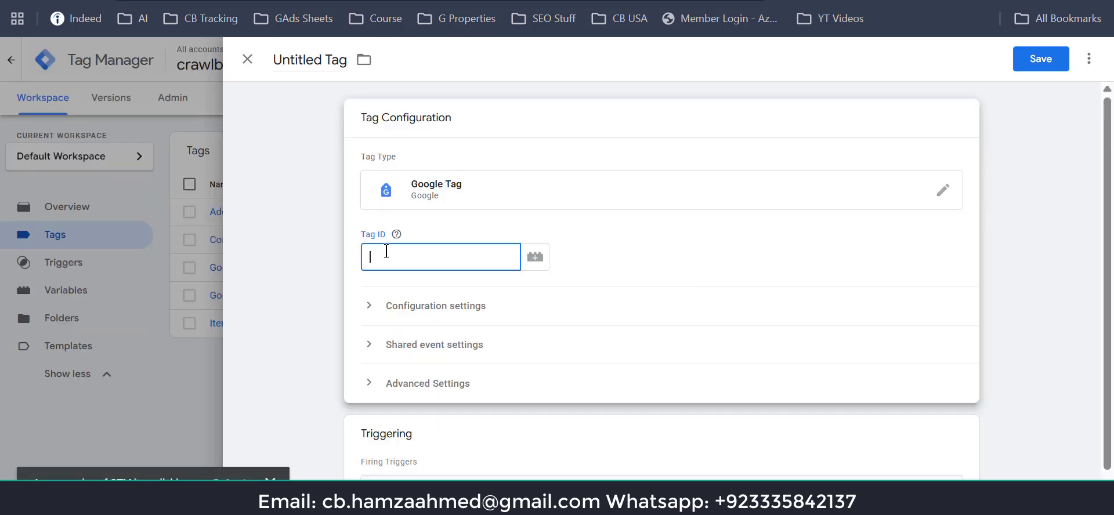
key("ctrl+v")
left_click(485, 231)
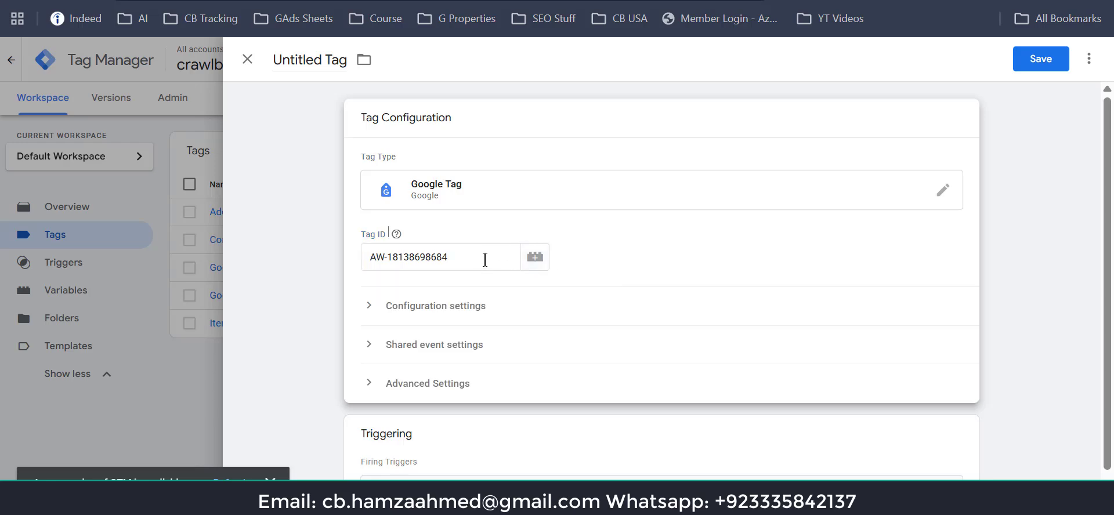
- Create a new Constant variable for the Tag ID field with the copied AW tag ID as its value
left_click(529, 261)
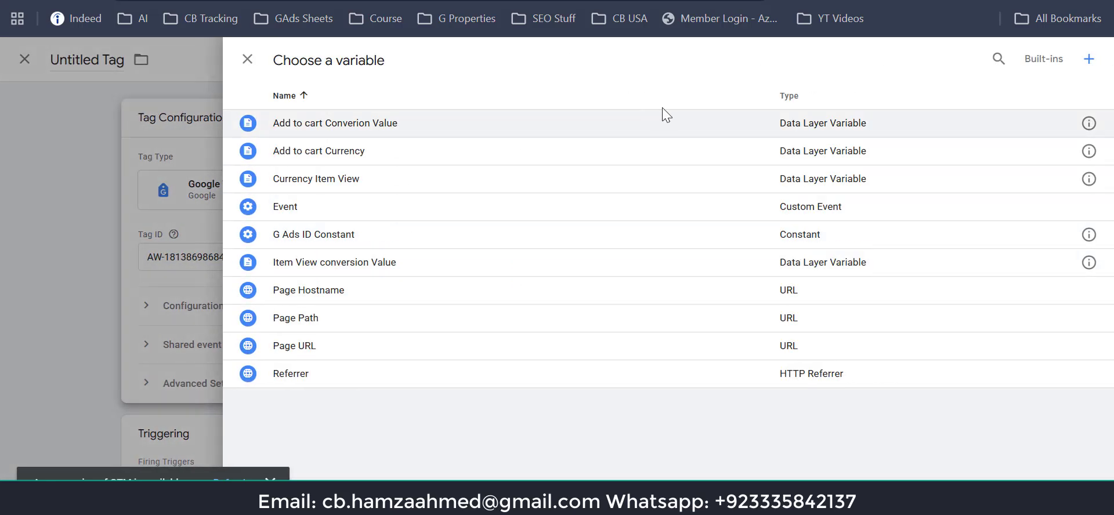
left_click(1088, 60)
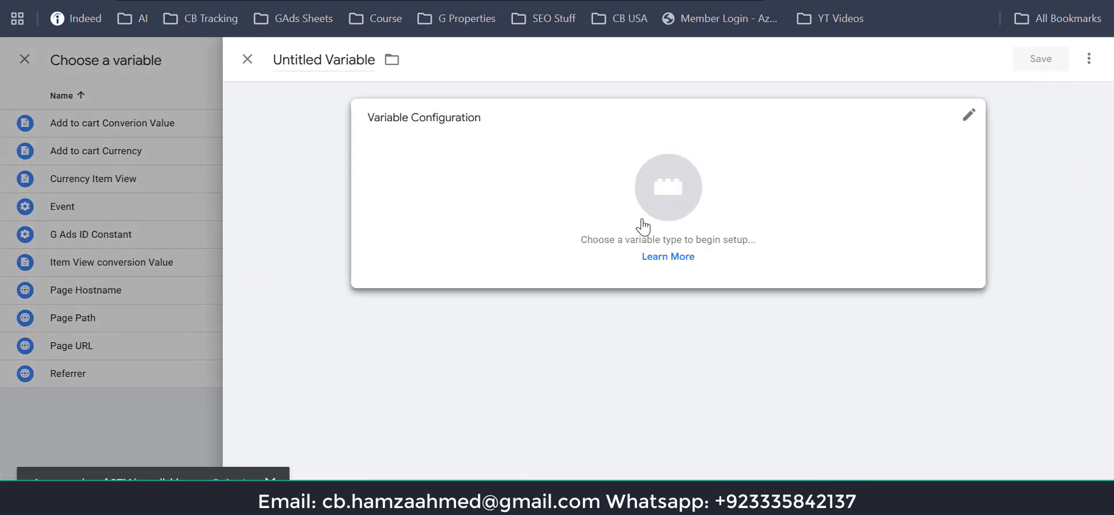
left_click(643, 226)
scroll(769, 347, "down", 4)
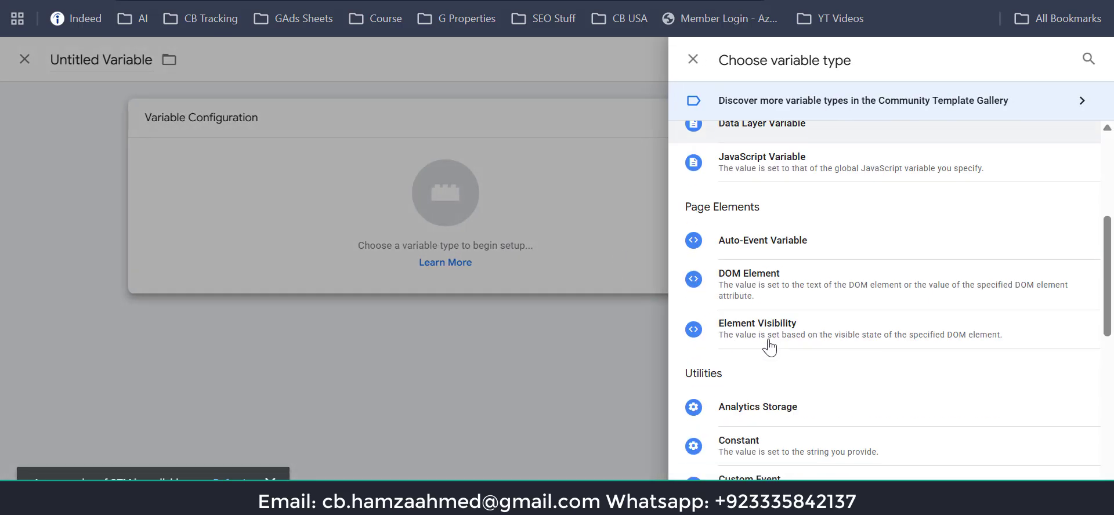
left_click(753, 448)
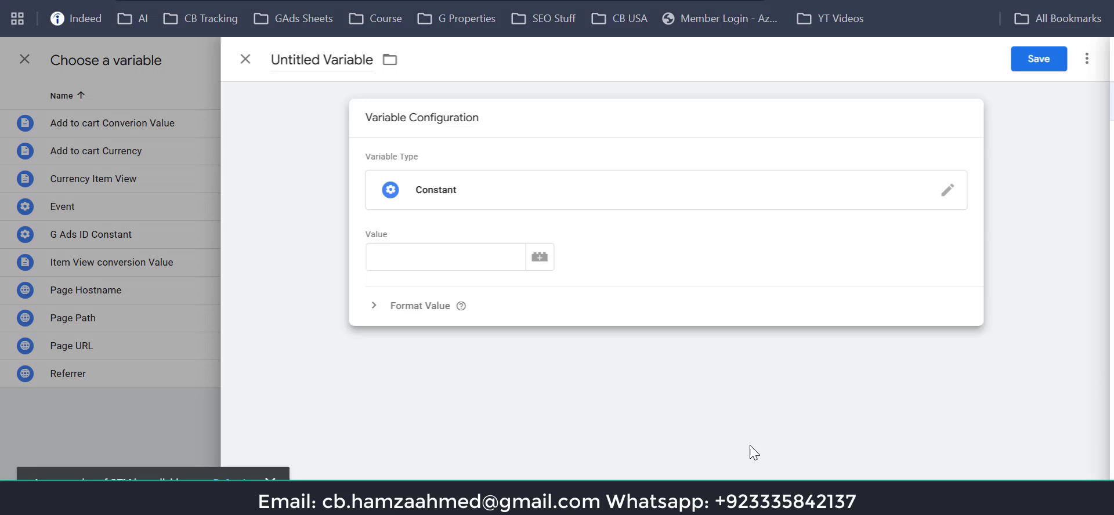
left_click(441, 256)
key("ctrl+v")
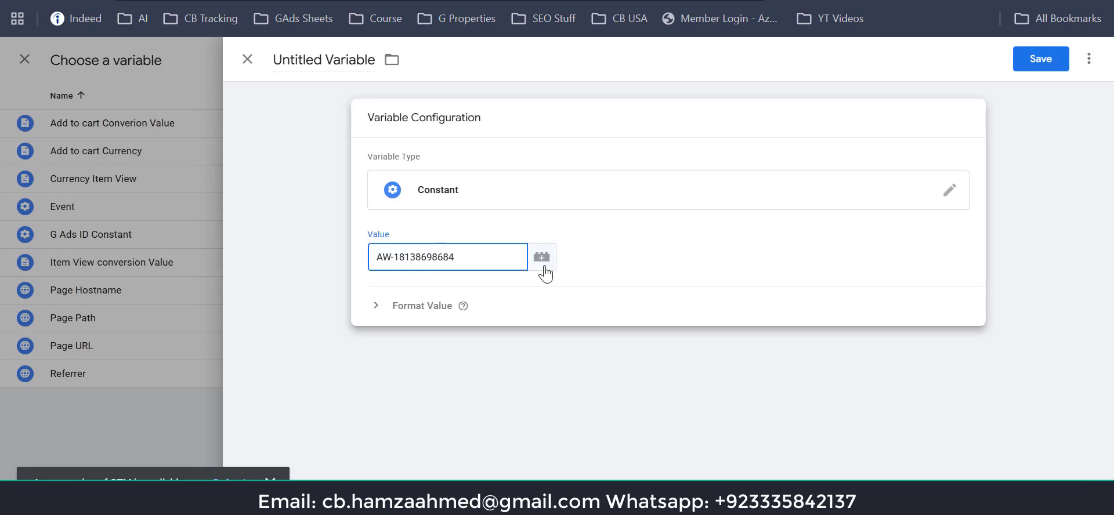
- Name the constant variable "G Ads ID AW" and save it into the Tag ID field
left_click(341, 59)
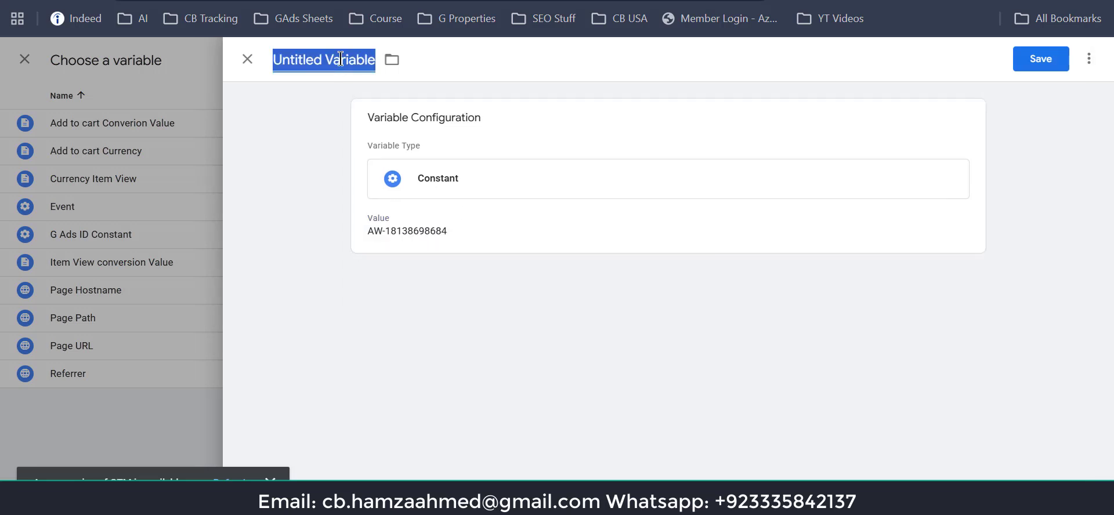
type("G")
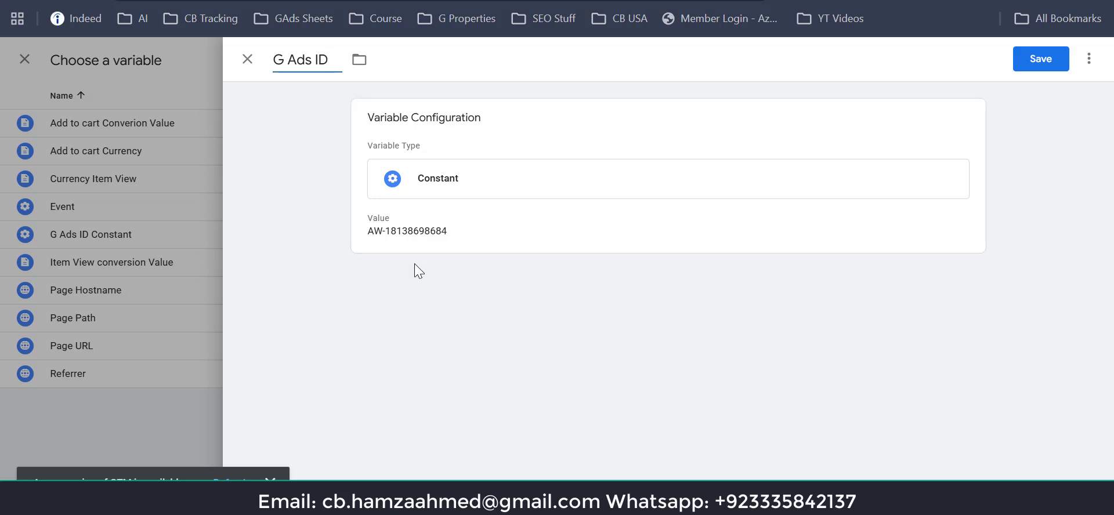
type("Ads ID AW")
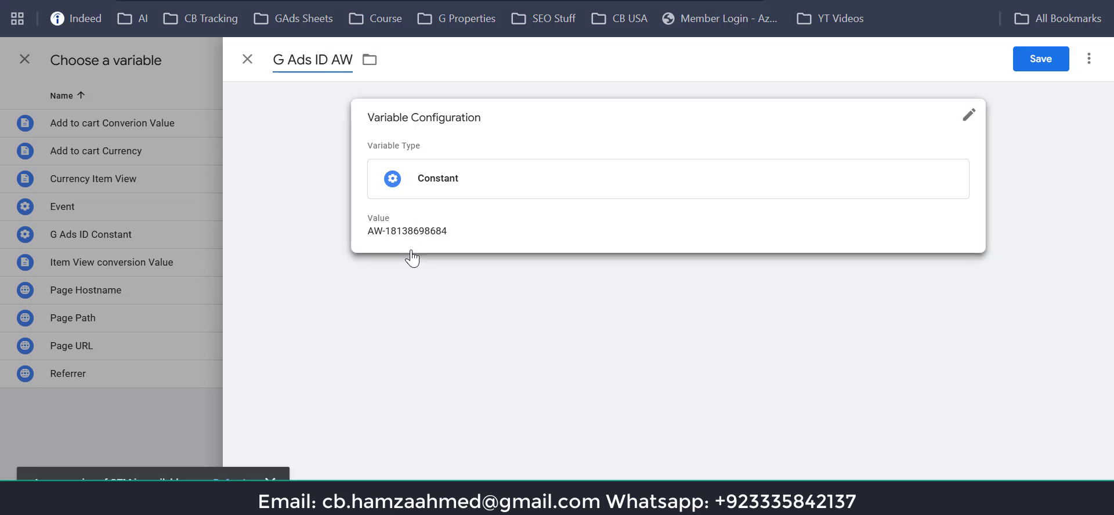
left_click(1032, 60)
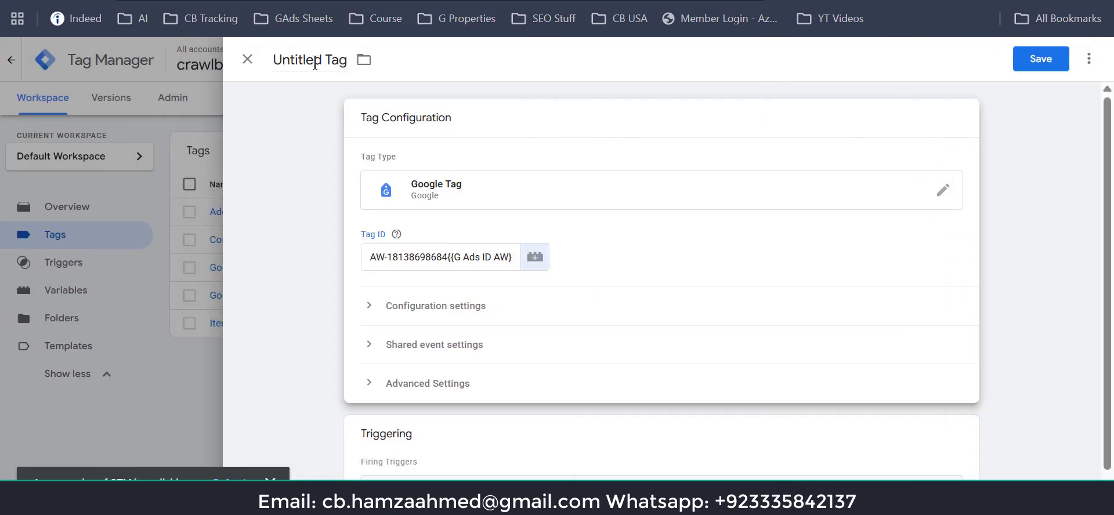
- Name the Google Tag "G Ads Tag ID First Tag" and save it
scroll(444, 356, "down", 1)
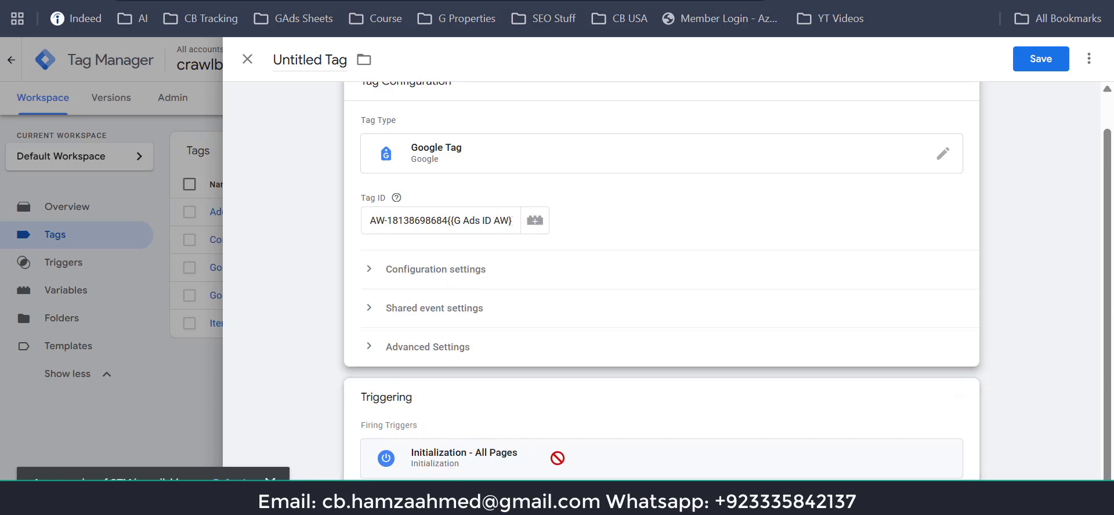
scroll(511, 388, "up", 1)
left_click(310, 59)
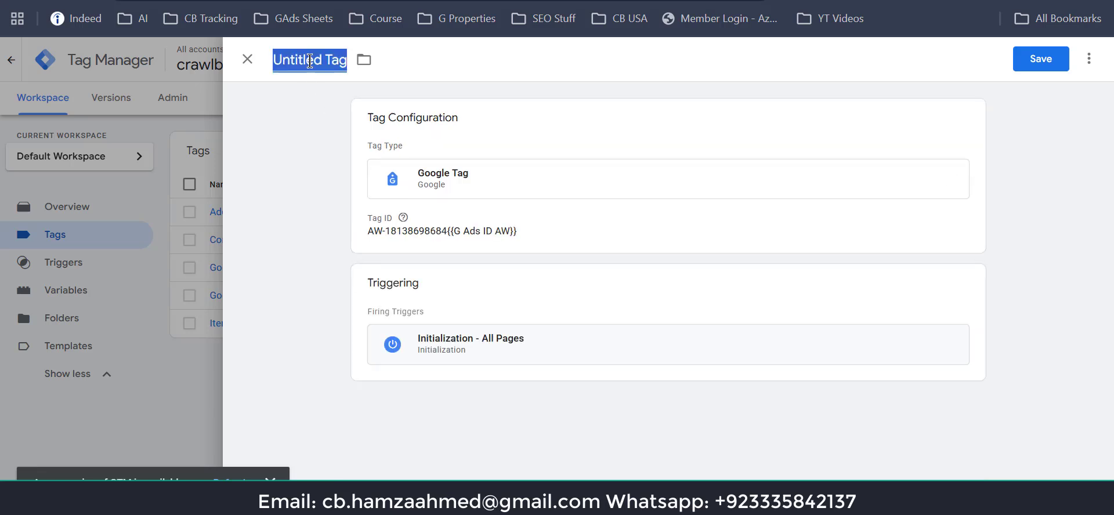
type("G Ads")
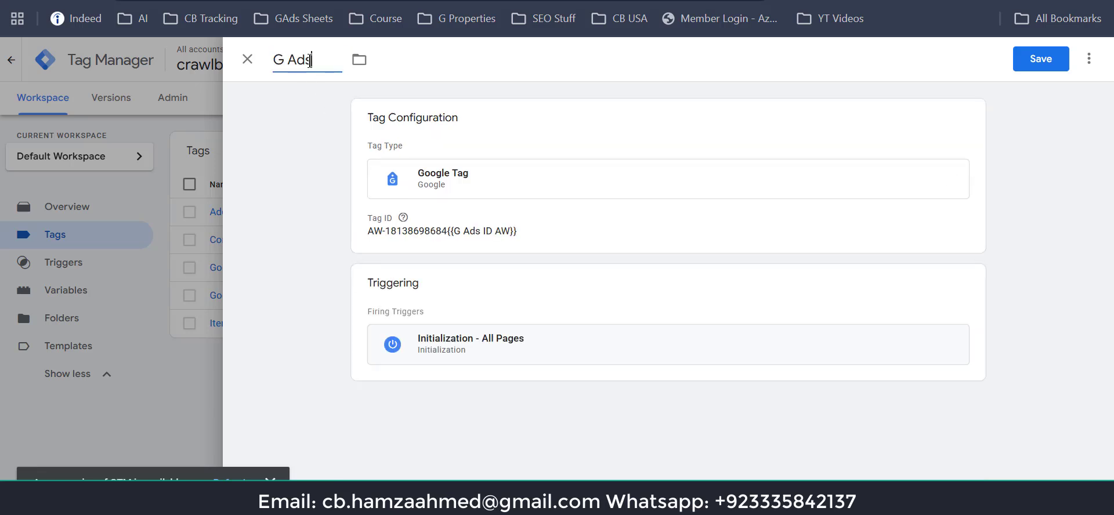
type(" Tag ID")
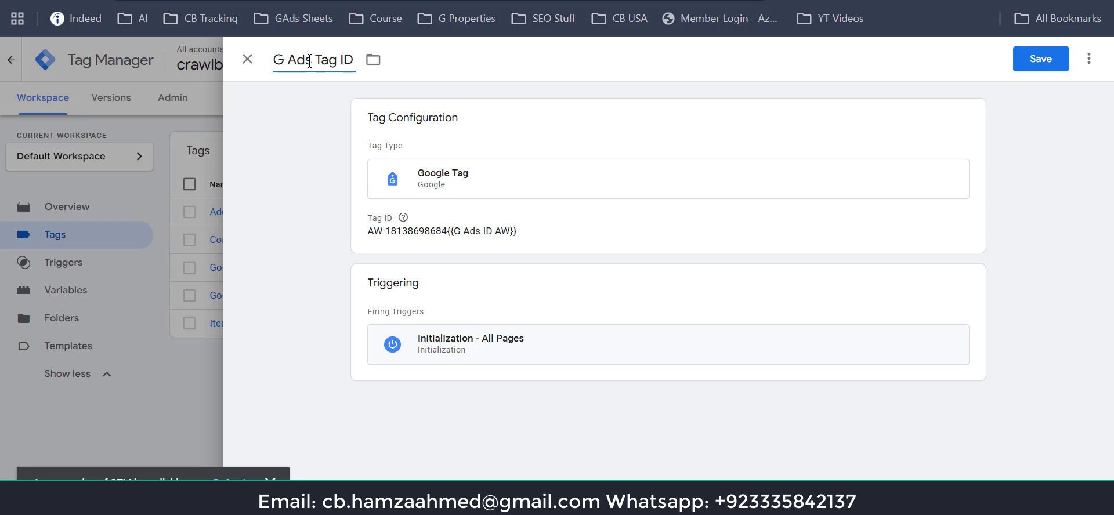
type(" First Tag")
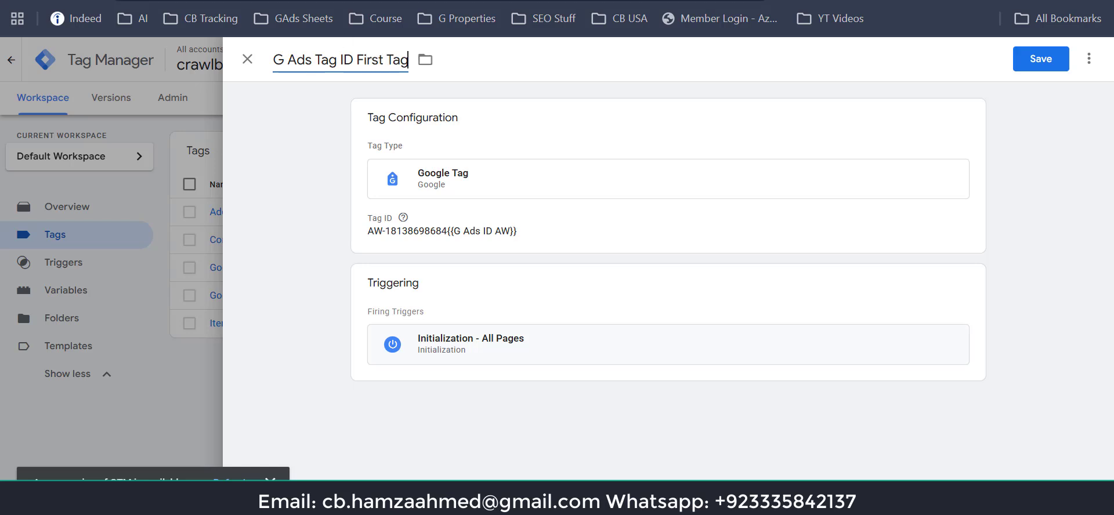
left_click(1023, 66)
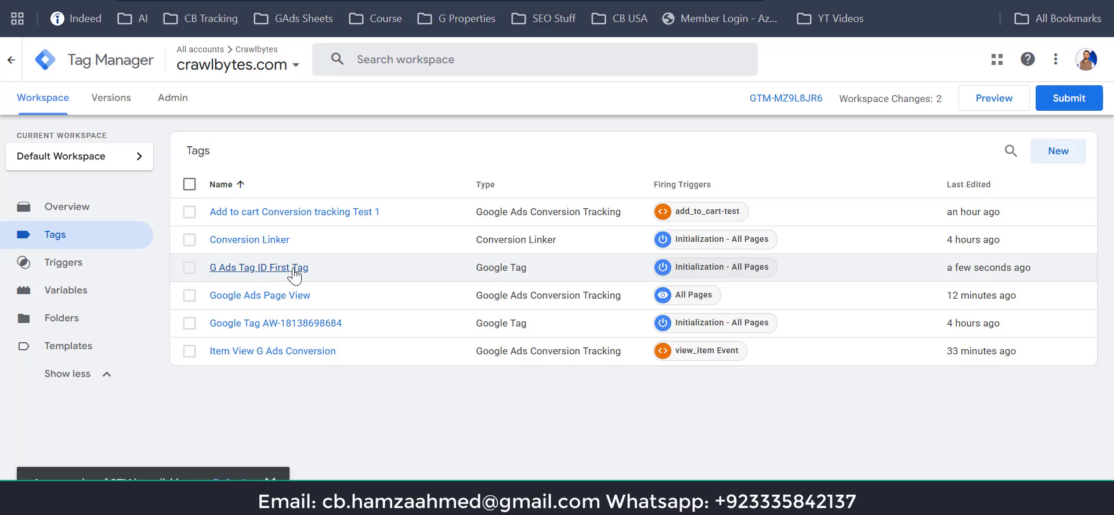
- Publish the workspace changes with the AW tag ID as version name and description, and return to the workspace's tag list
left_click(1063, 100)
left_click(498, 218)
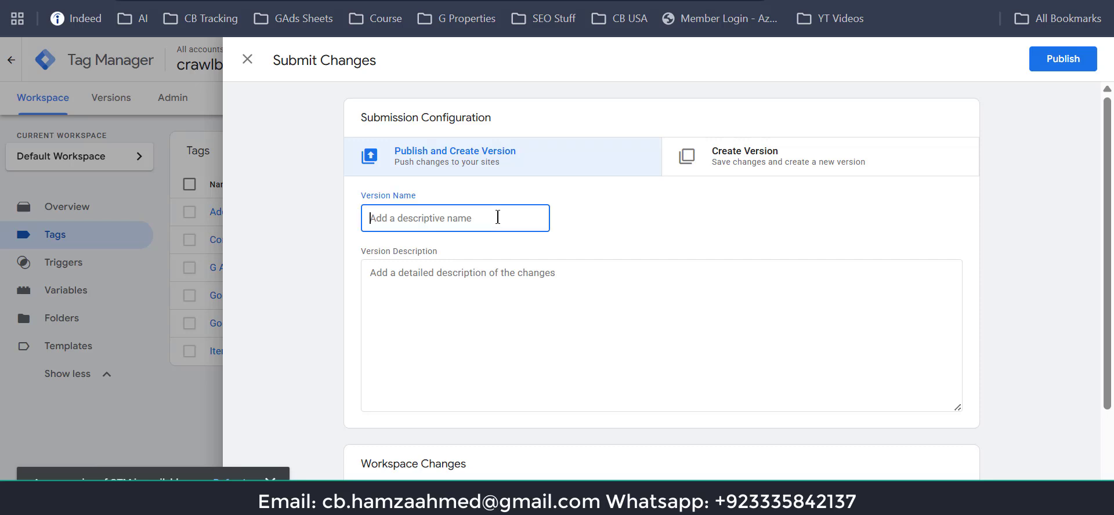
key("ctrl+v")
left_click(470, 293)
key("ctrl+v")
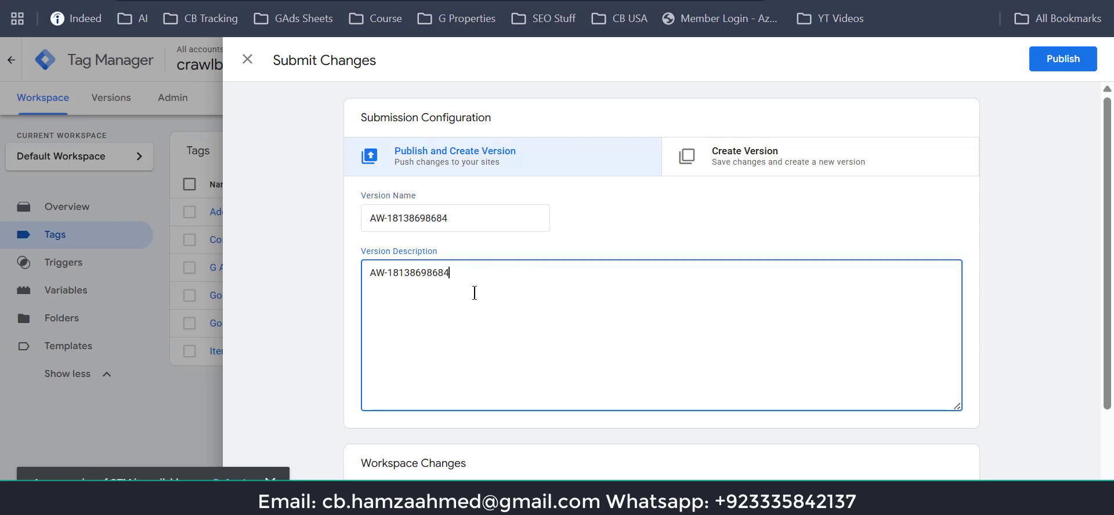
left_click(1053, 64)
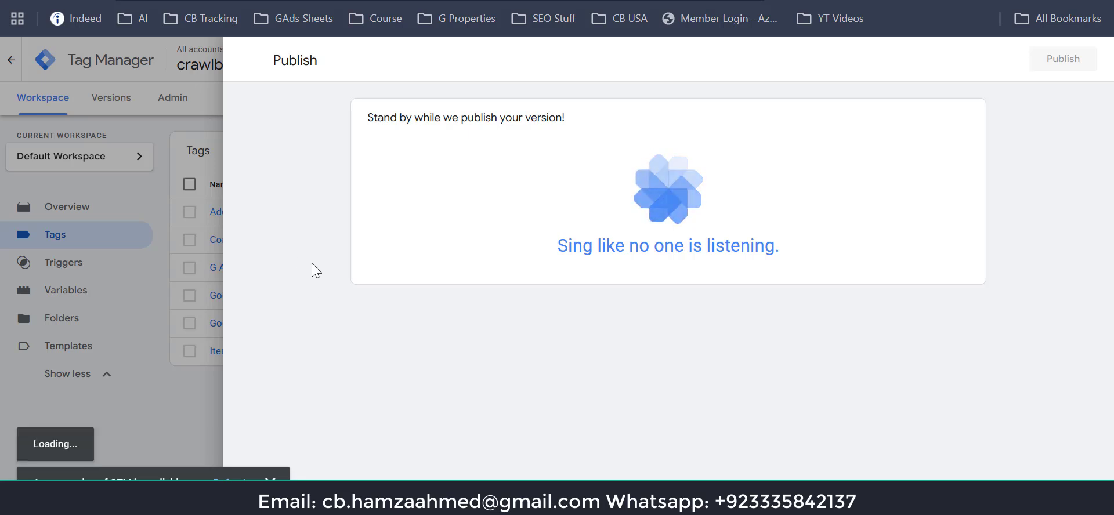
left_click(232, 90)
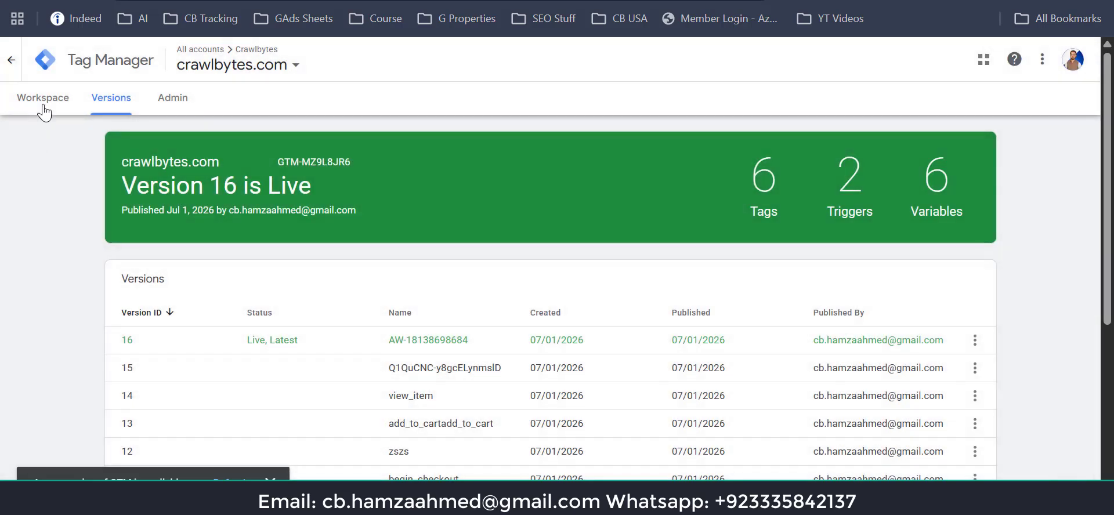
left_click(41, 100)
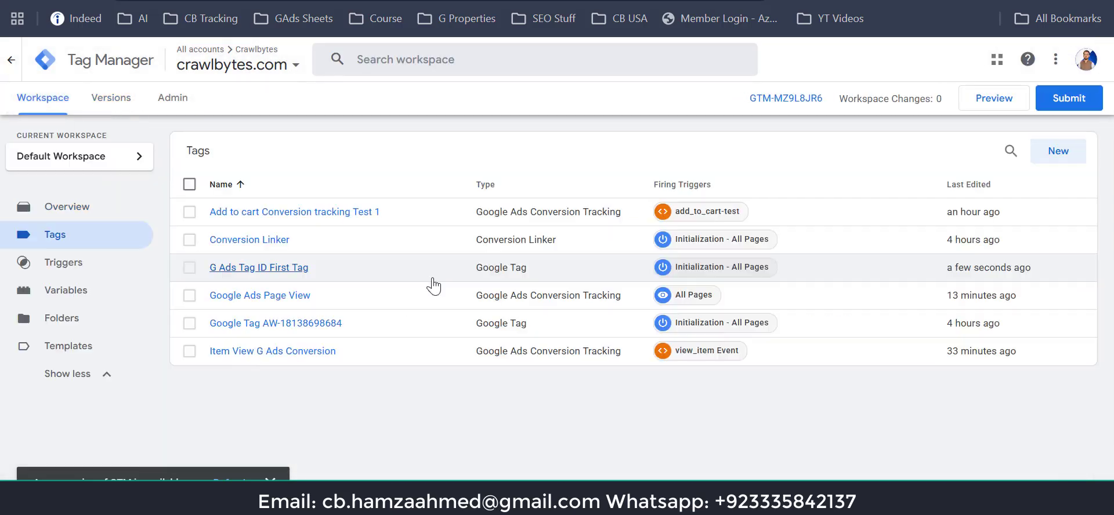
- Create a new Google Ads Conversion Linker tag and assign the All Pages firing trigger to it
left_click(1058, 160)
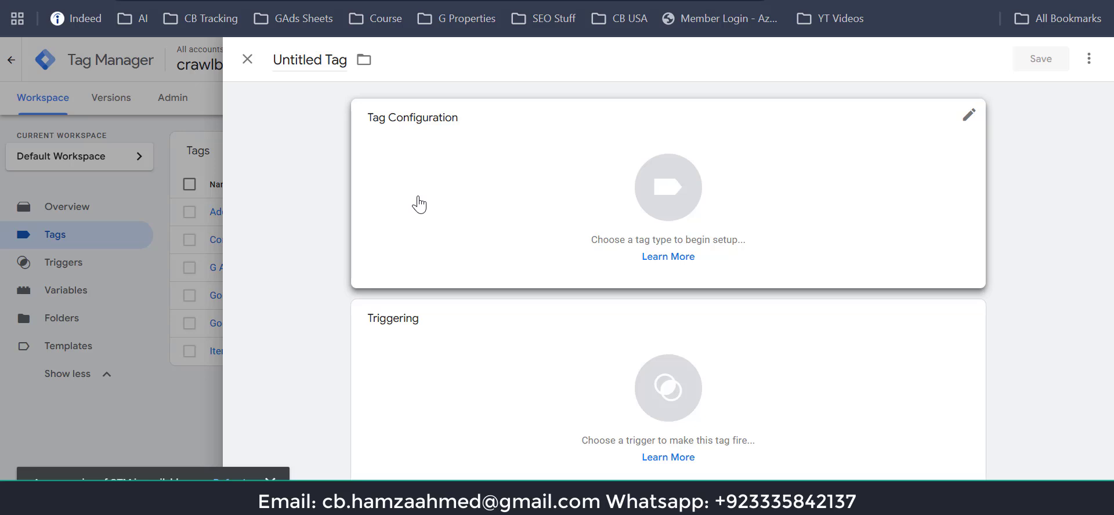
left_click(470, 214)
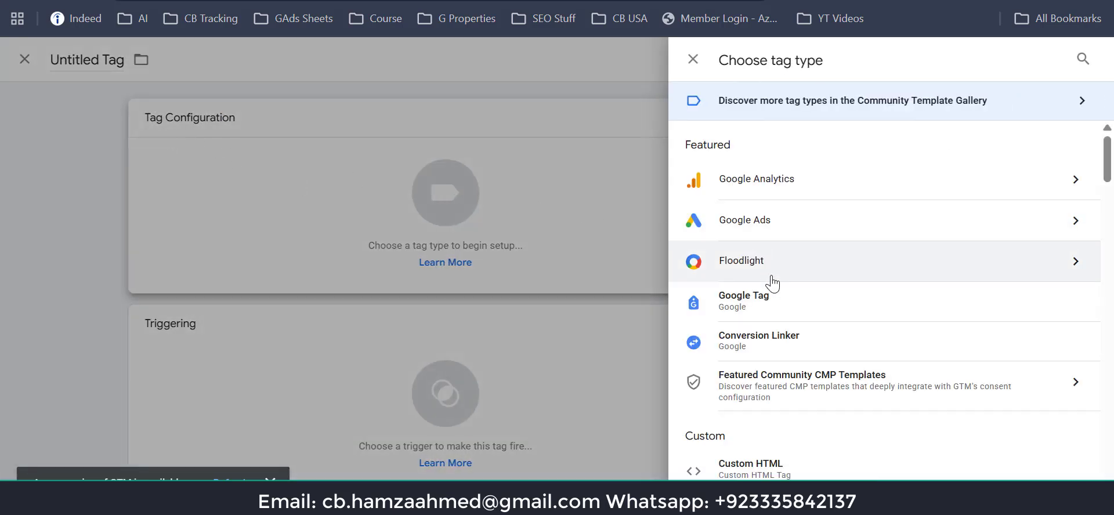
left_click(760, 220)
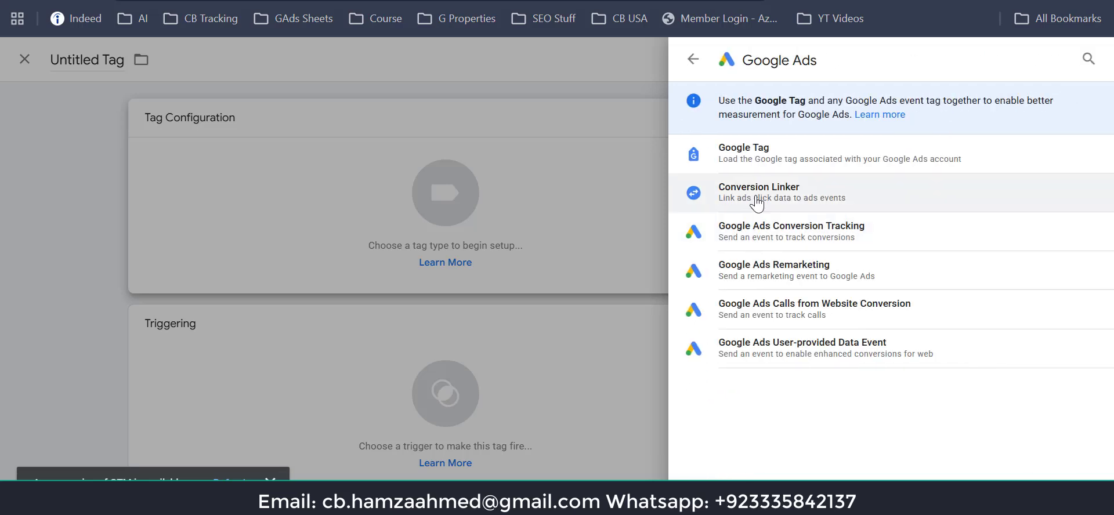
left_click(756, 200)
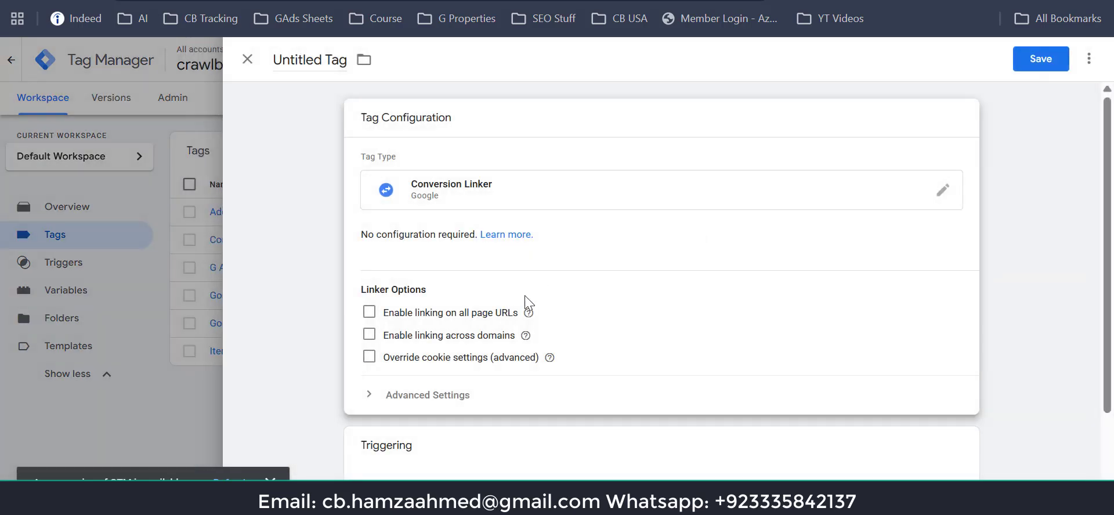
scroll(468, 380, "down", 3)
left_click(469, 378)
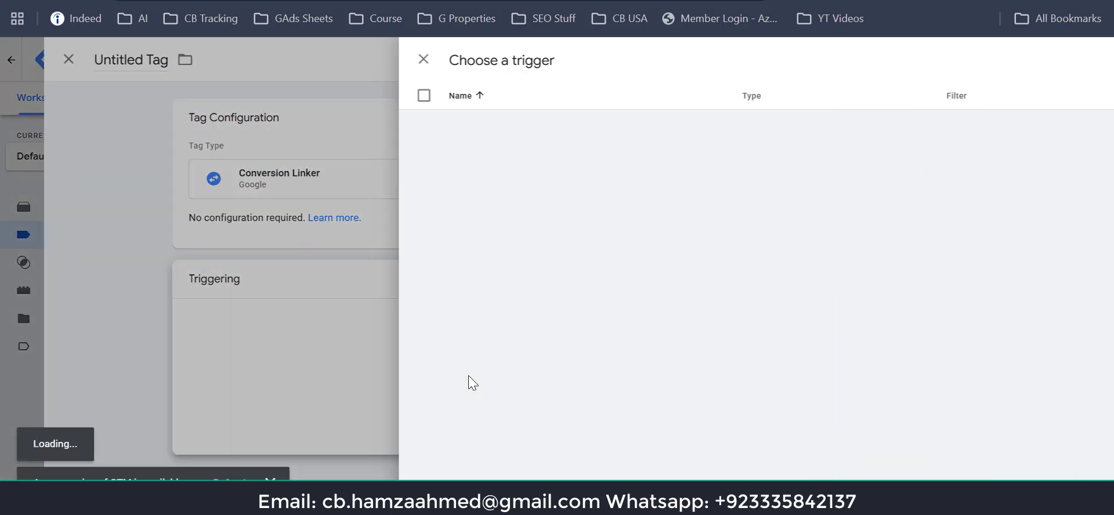
left_click(289, 150)
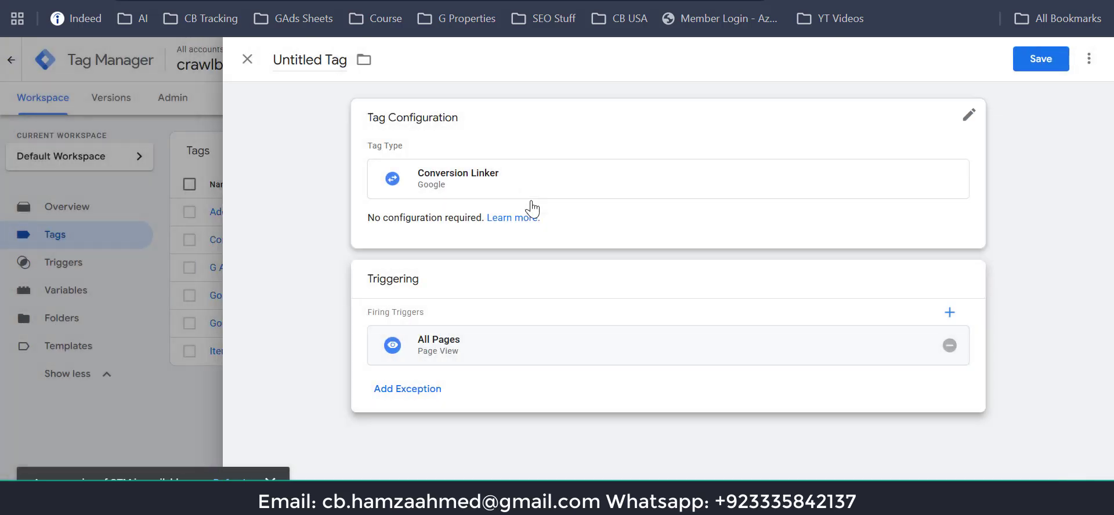
- Name the new tag "Conversion Linker" and try to save it
left_click(318, 59)
key("ctrl+a")
type("Co")
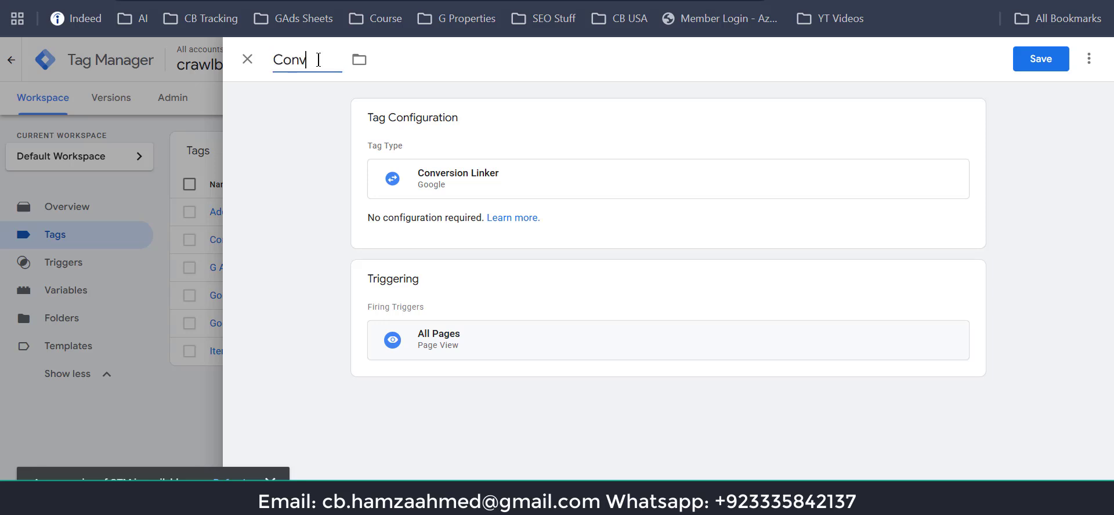
type("nversion Linker")
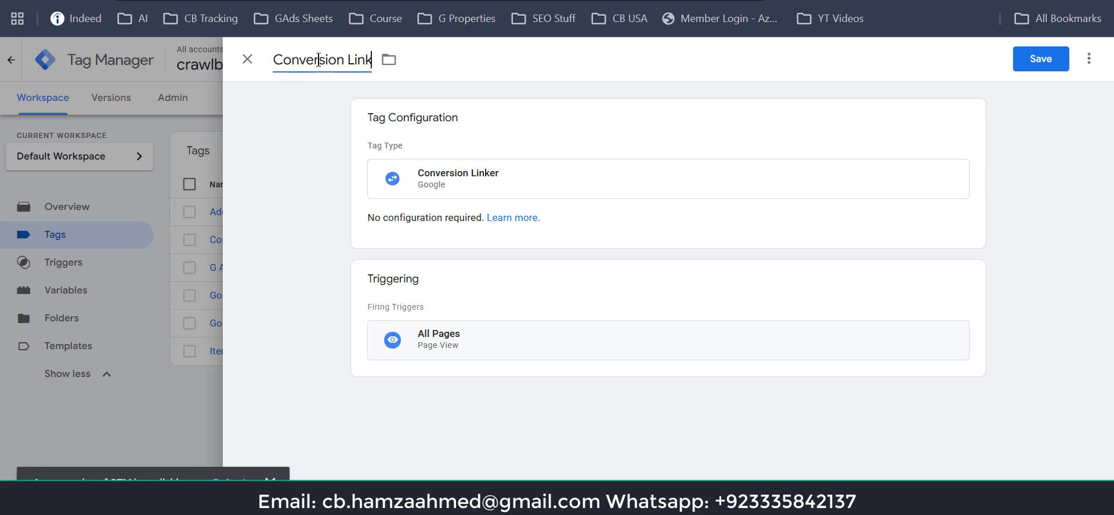
left_click(1045, 65)
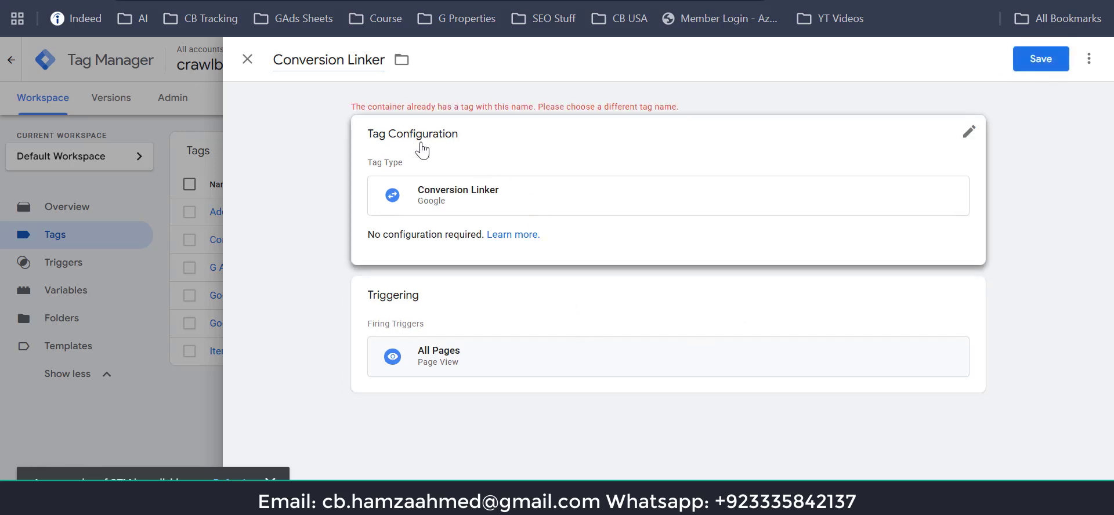
- Change the tag's name to "Conversion Linkera" and save the tag
left_click(380, 63)
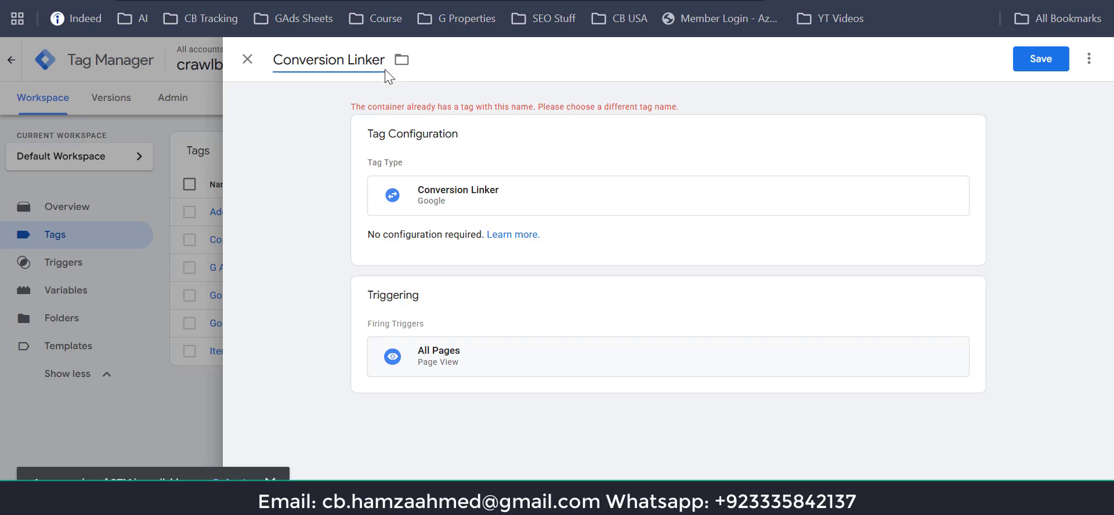
type("a")
left_click(1037, 60)
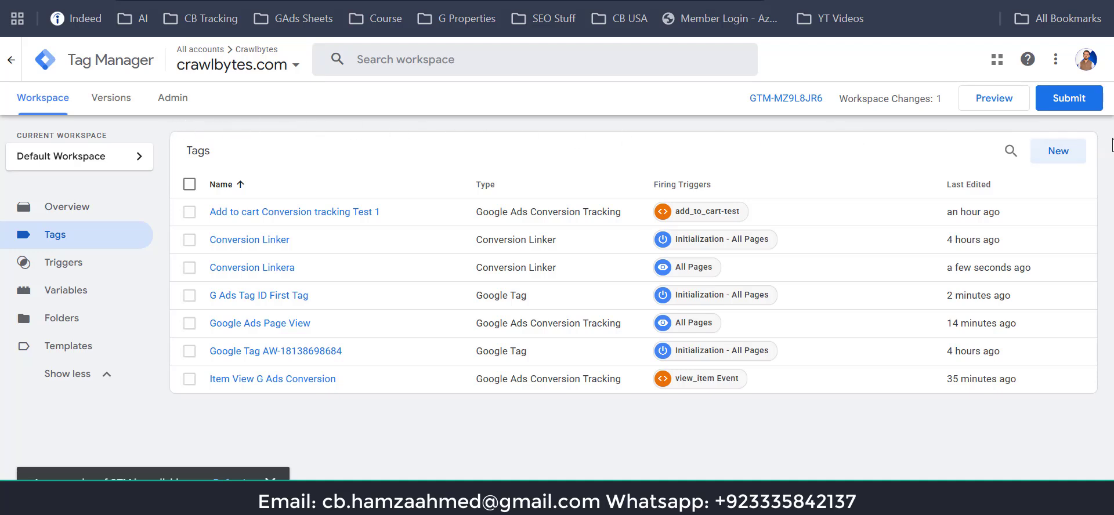
left_click(808, 504)
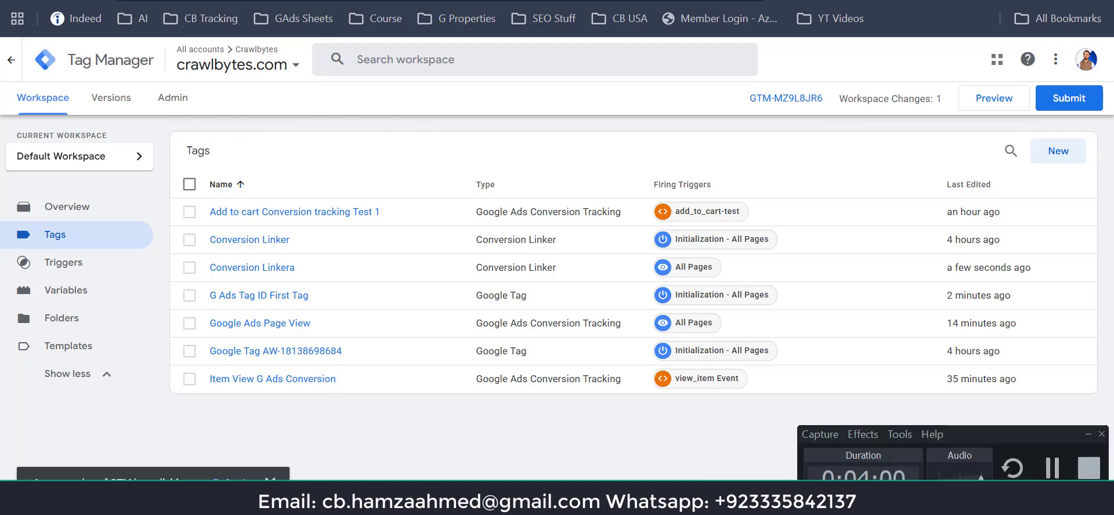